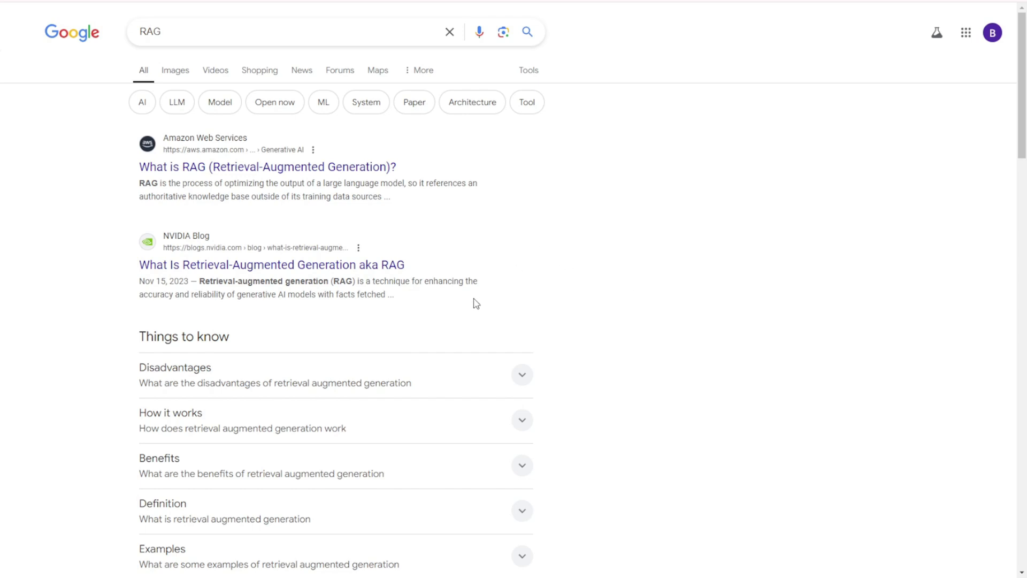
Scroll down and back up through the Google results for RAG.
scroll(487, 284, "down", 5)
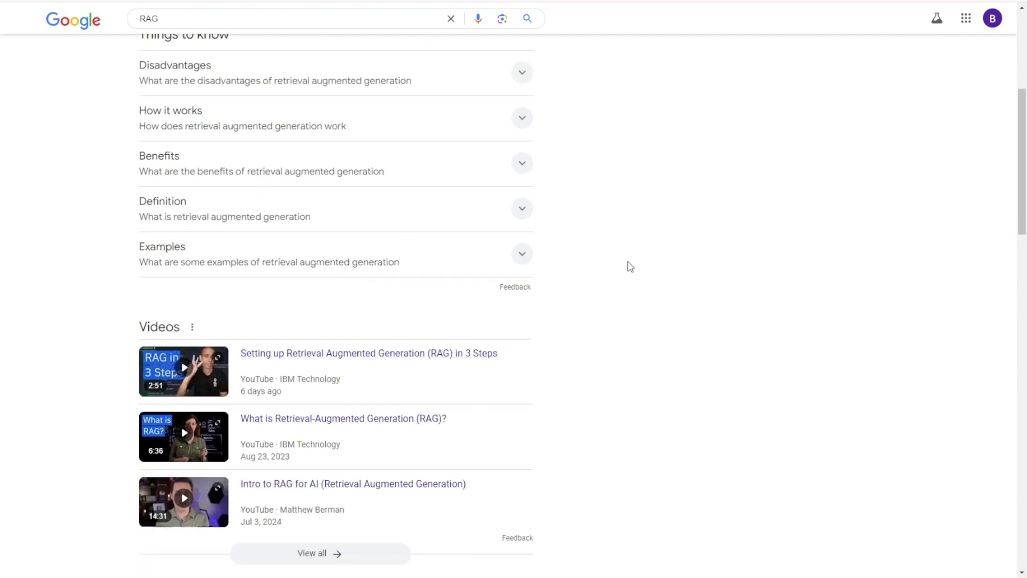
scroll(618, 326, "up", 4)
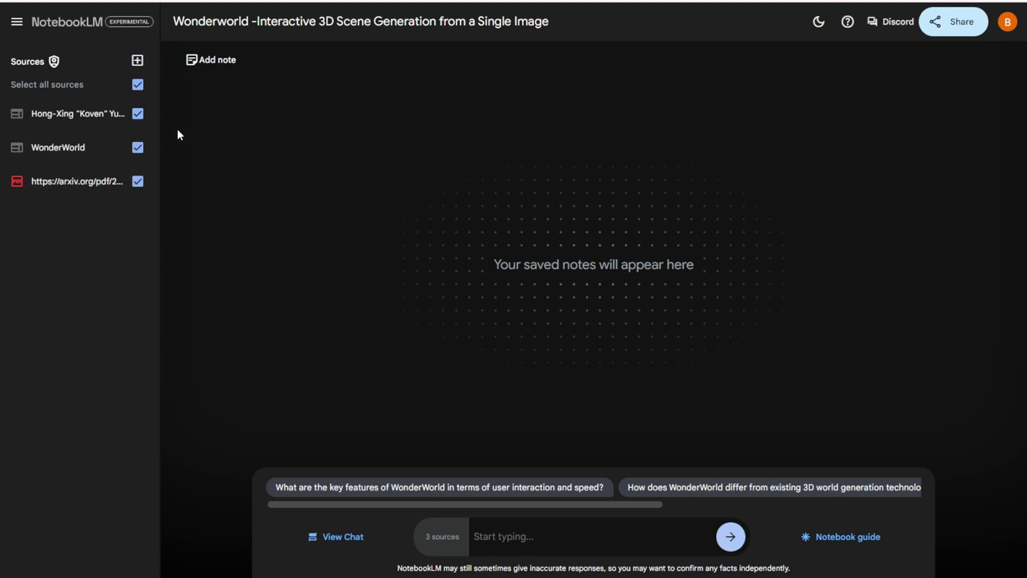
Select the Wonderworld notebook's title field.
left_click(279, 27)
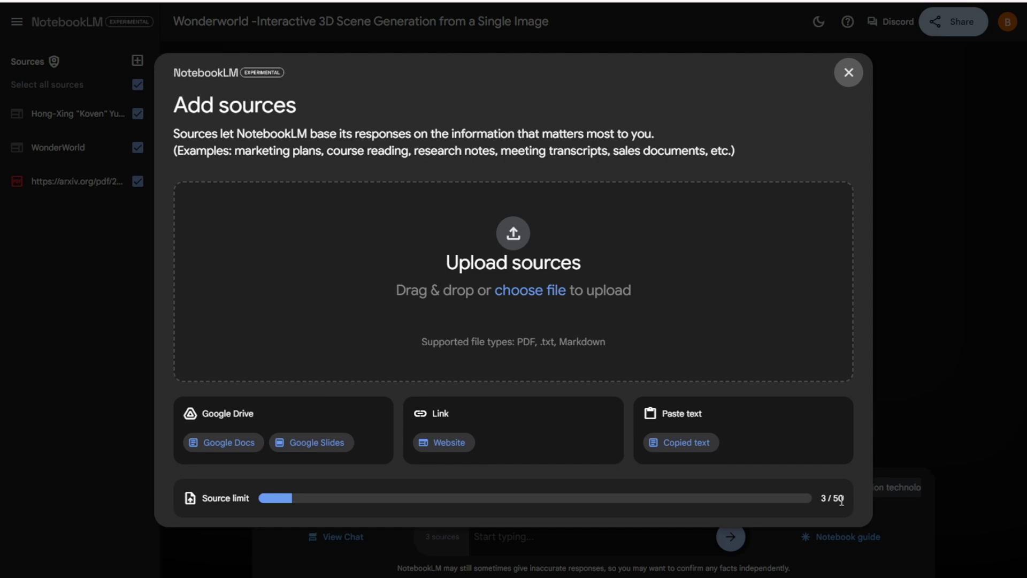
Highlight the 3 / 50 source limit bar, then close the Add sources dialog.
left_click_drag(840, 500, 193, 497)
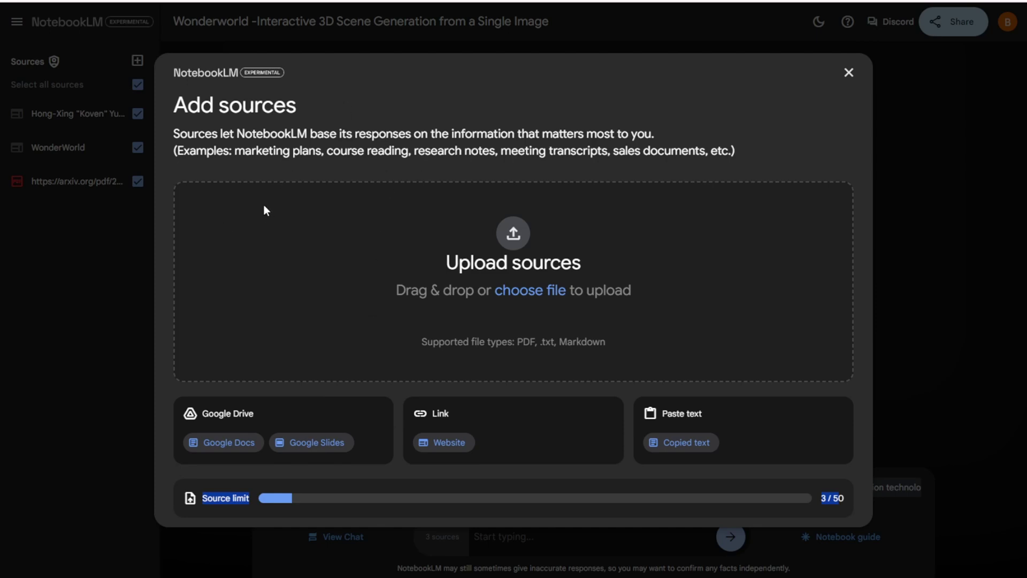
left_click(65, 339)
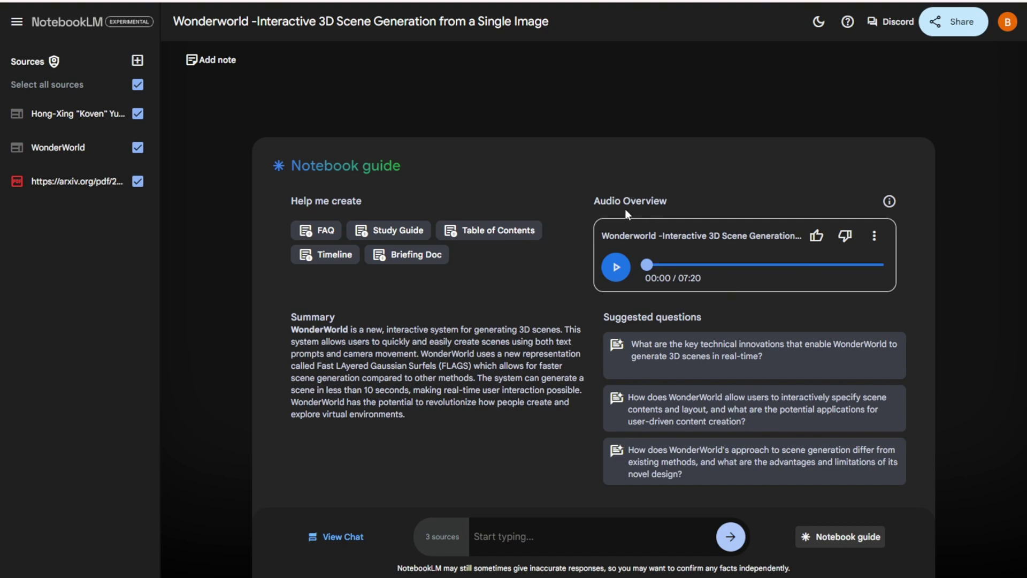
left_click_drag(594, 201, 665, 200)
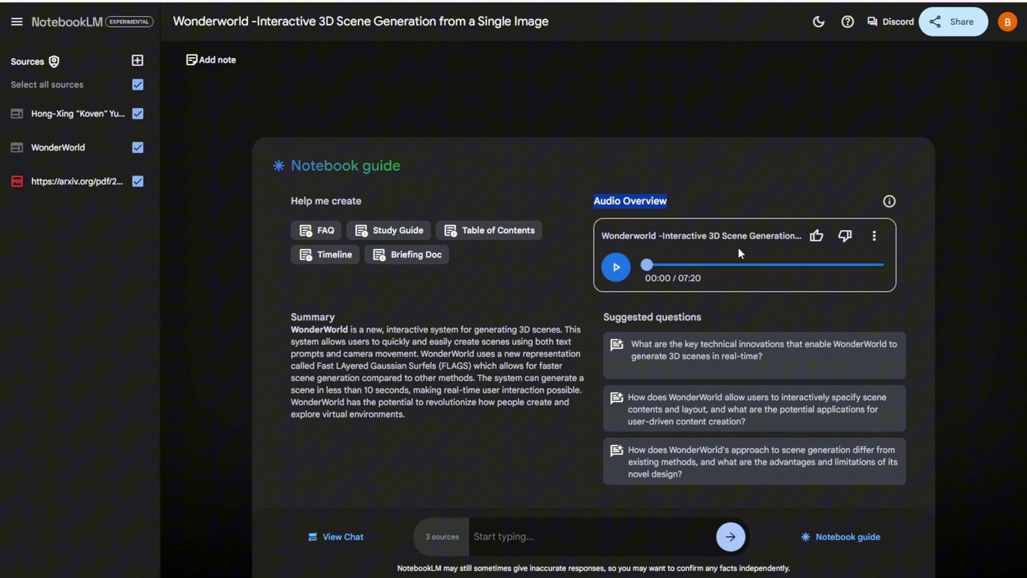
Highlight the Audio Overview heading and the Wonderworld Summary paragraph in the notebook guide.
left_click(109, 199)
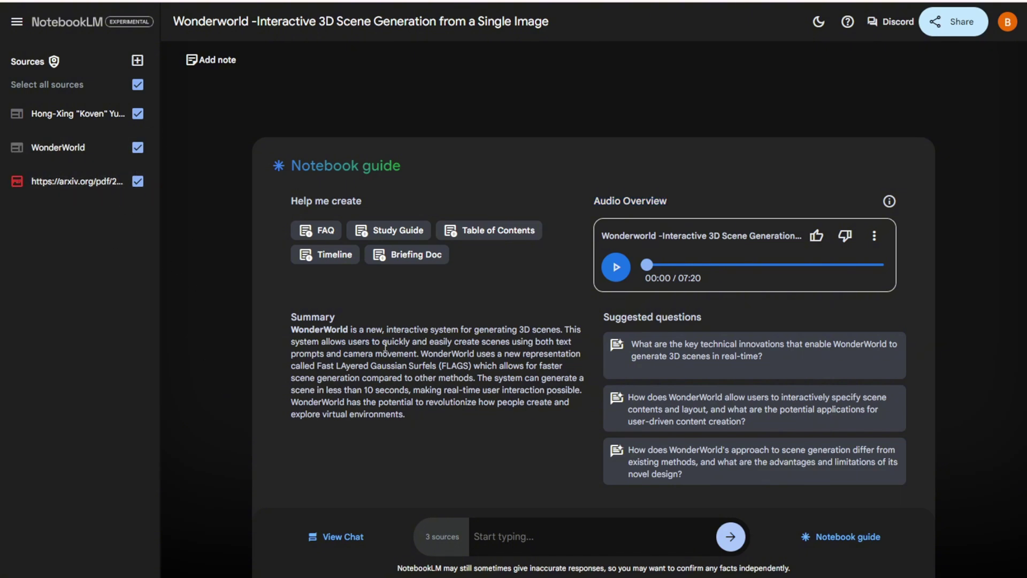
left_click_drag(595, 193, 654, 196)
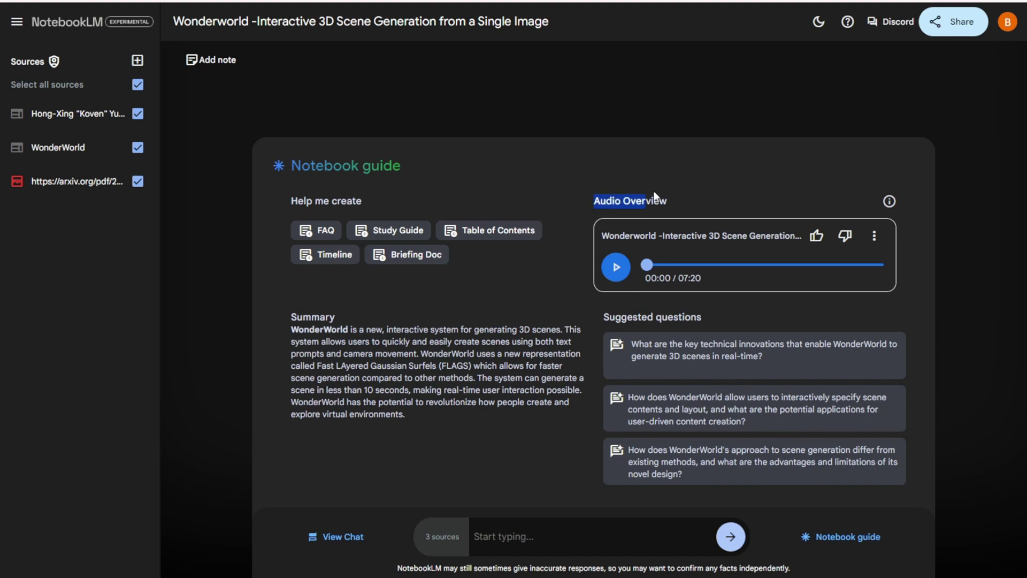
left_click(711, 213)
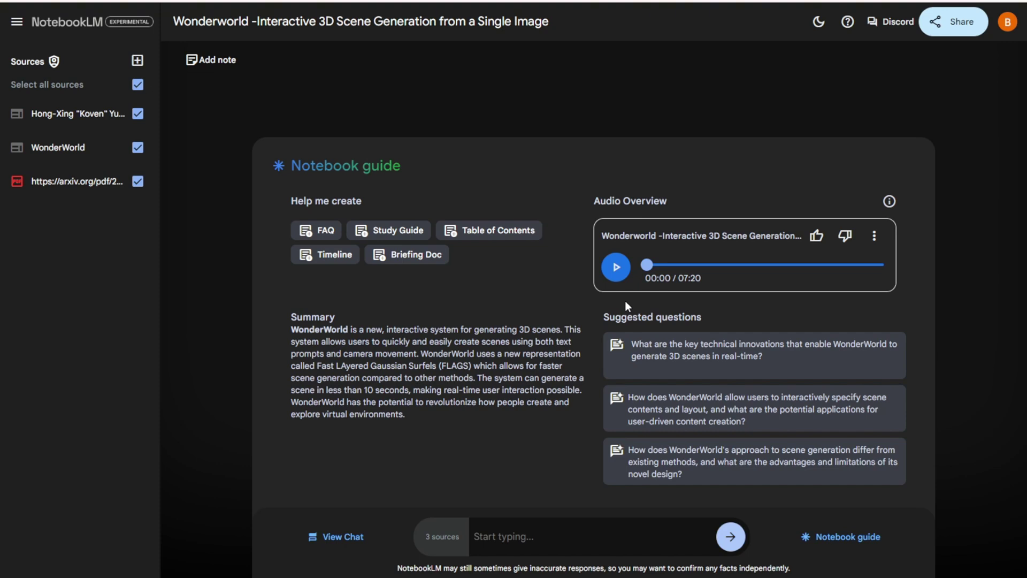
left_click_drag(625, 301, 104, 11)
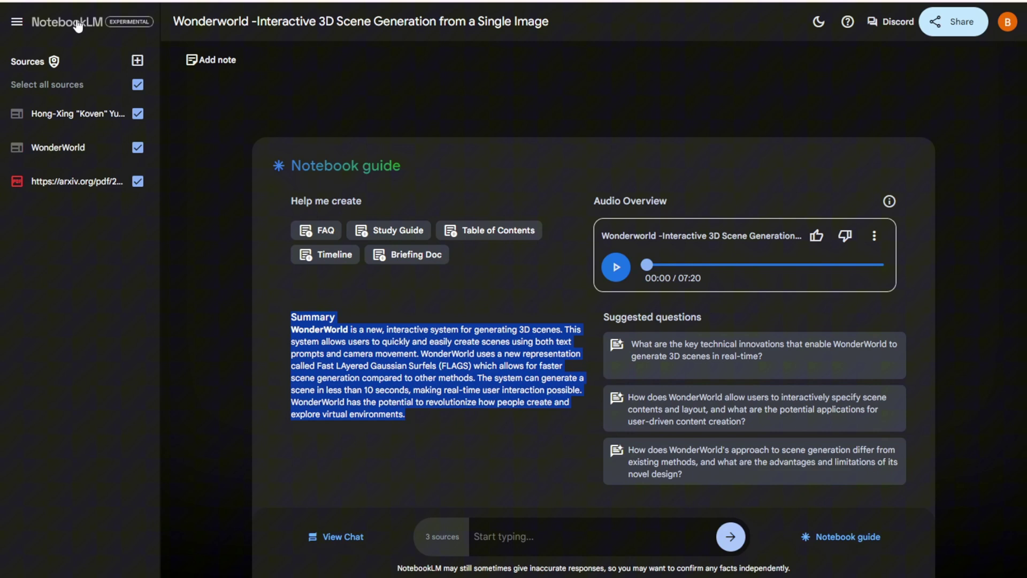
left_click(318, 350)
left_click_drag(290, 318, 442, 408)
Generate Timeline, Study Guide and Table of Contents notes, then open the WonderWorld Timeline note.
left_click(316, 256)
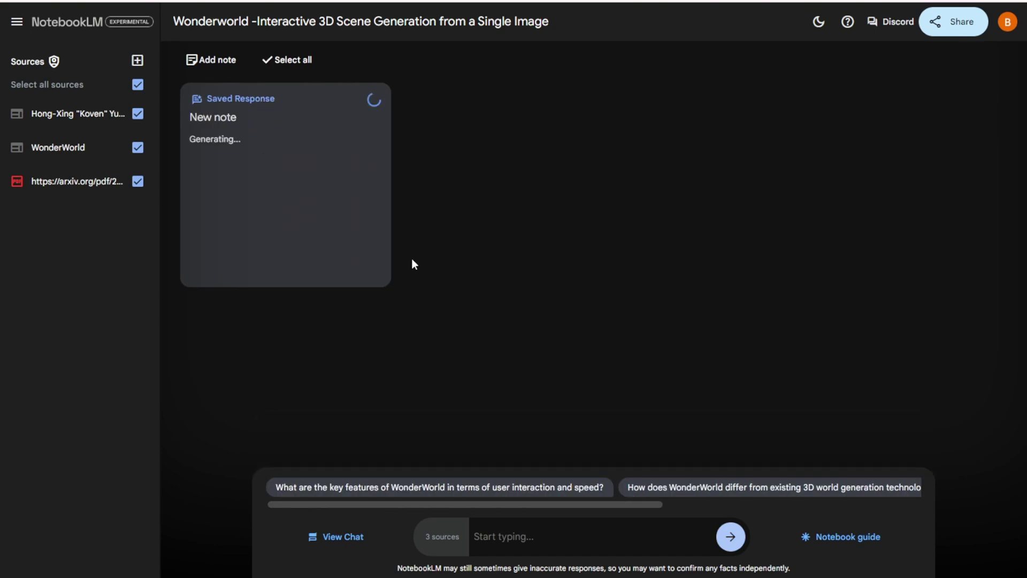
left_click(844, 539)
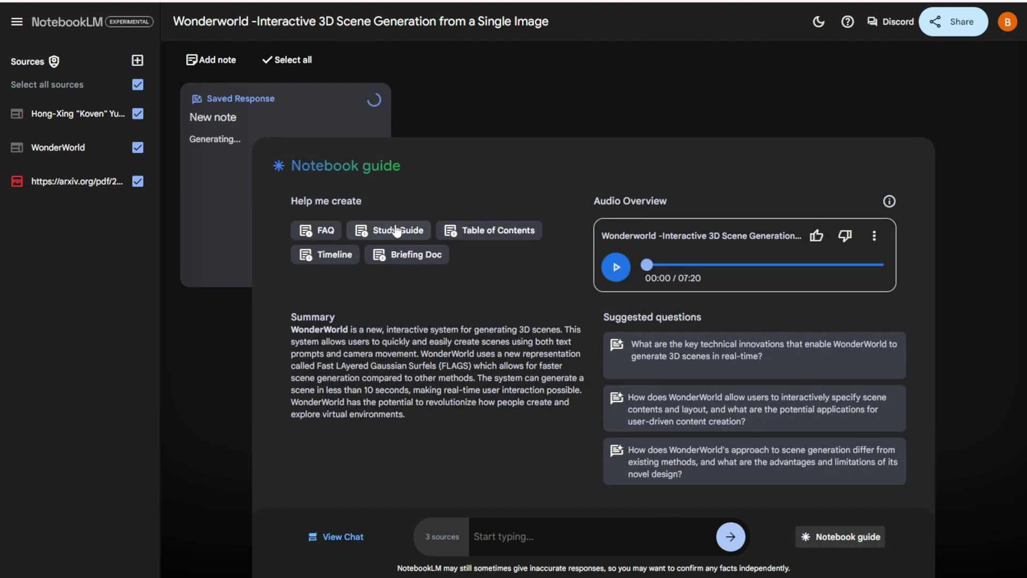
left_click(396, 231)
left_click(851, 536)
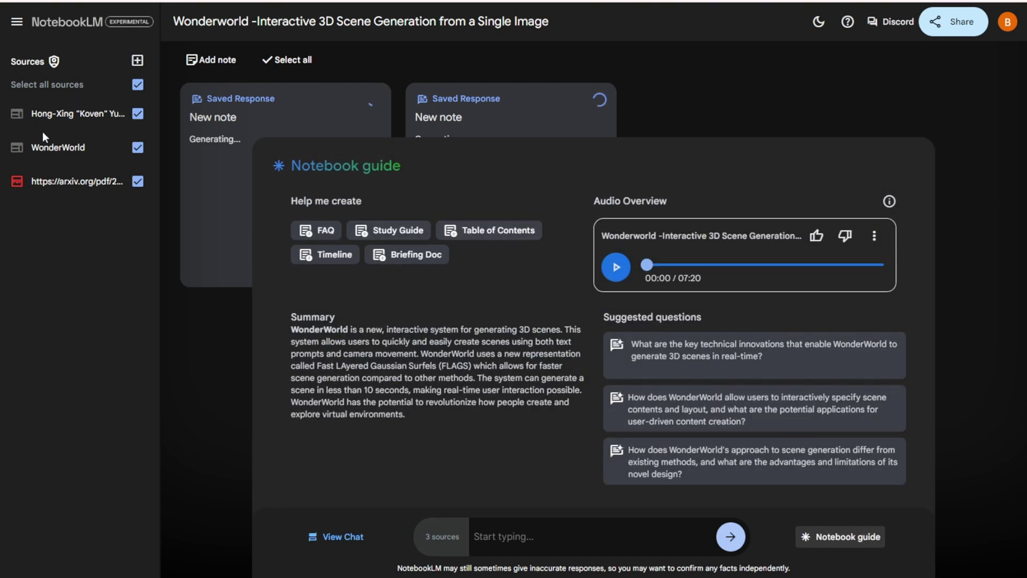
left_click(516, 231)
left_click(191, 92)
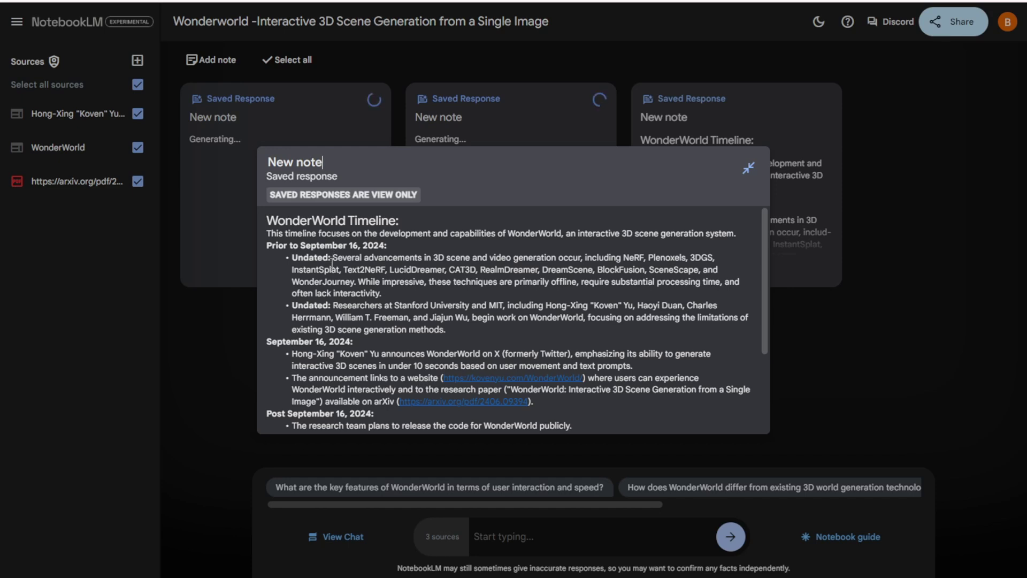
Highlight the later timeline entries and cast list, then collapse the expanded note.
scroll(332, 262, "down", 3)
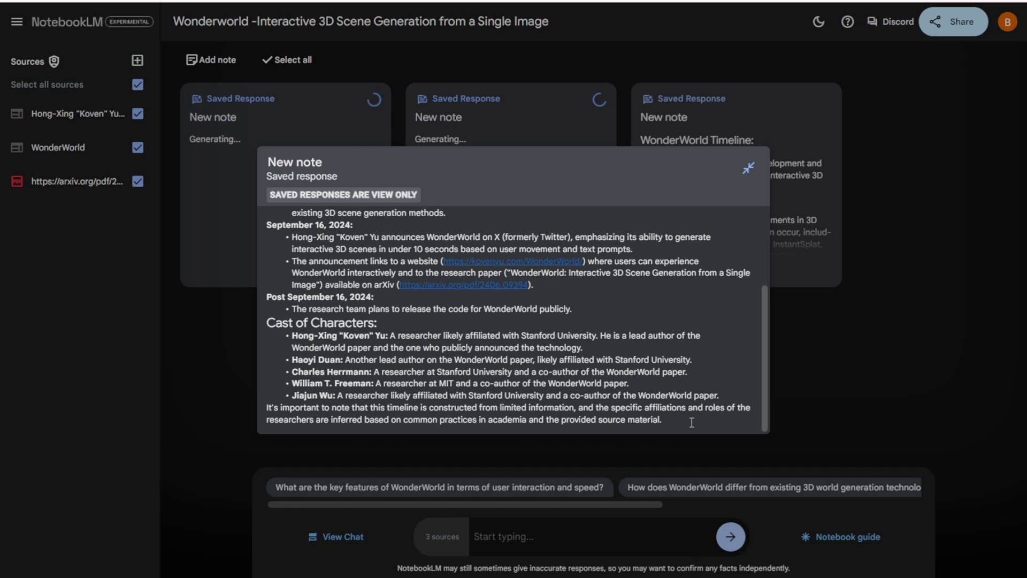
left_click_drag(682, 420, 314, 225)
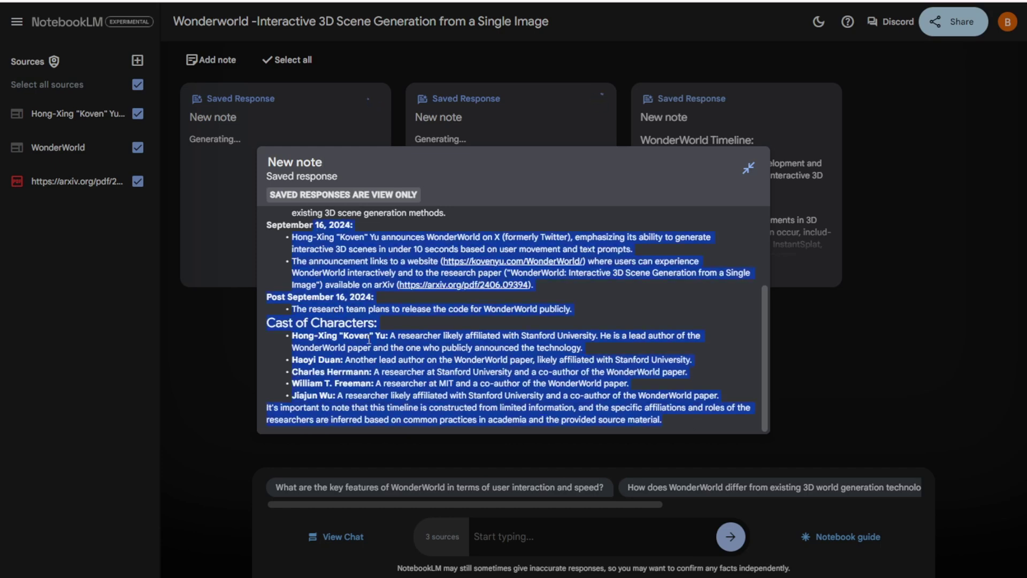
scroll(369, 339, "up", 5)
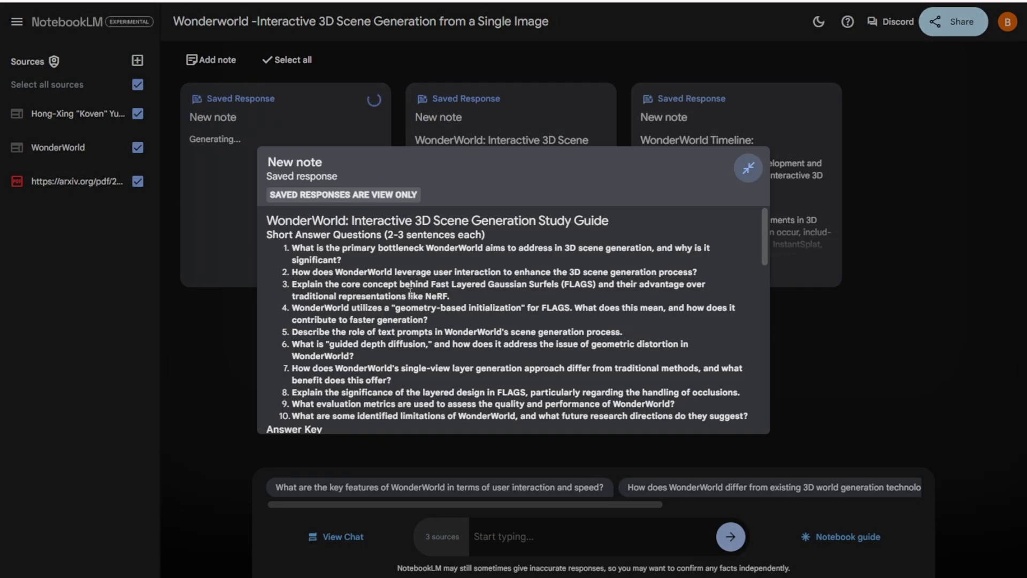
left_click(748, 168)
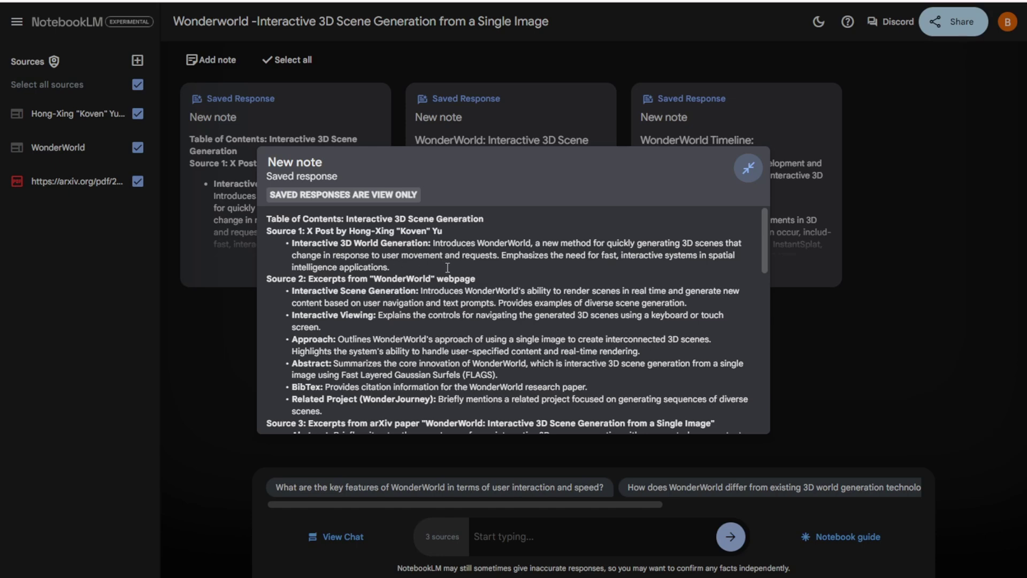
Scroll through the next saved note, highlighting two lines along the way.
scroll(448, 267, "down", 10)
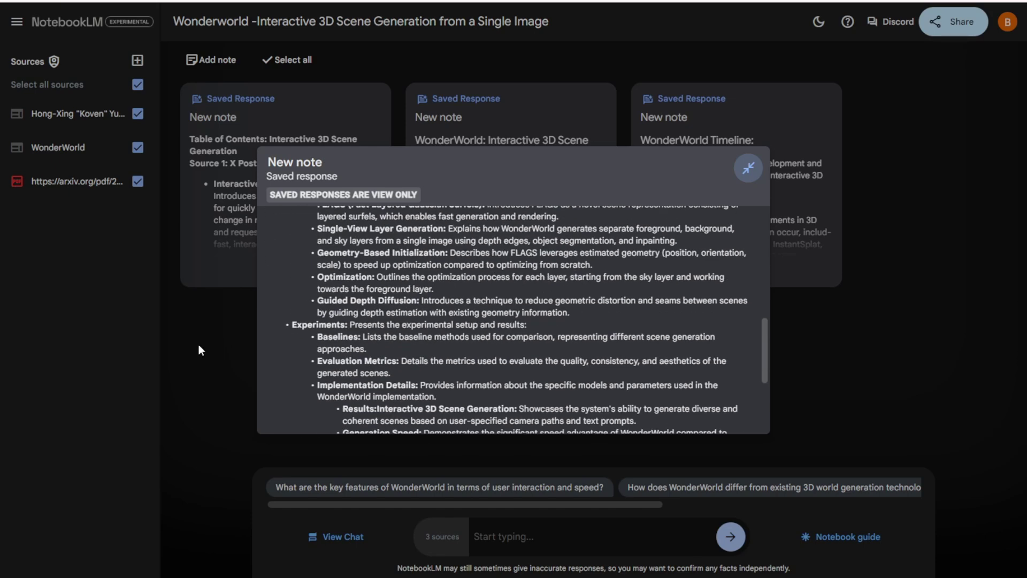
left_click_drag(302, 324, 449, 324)
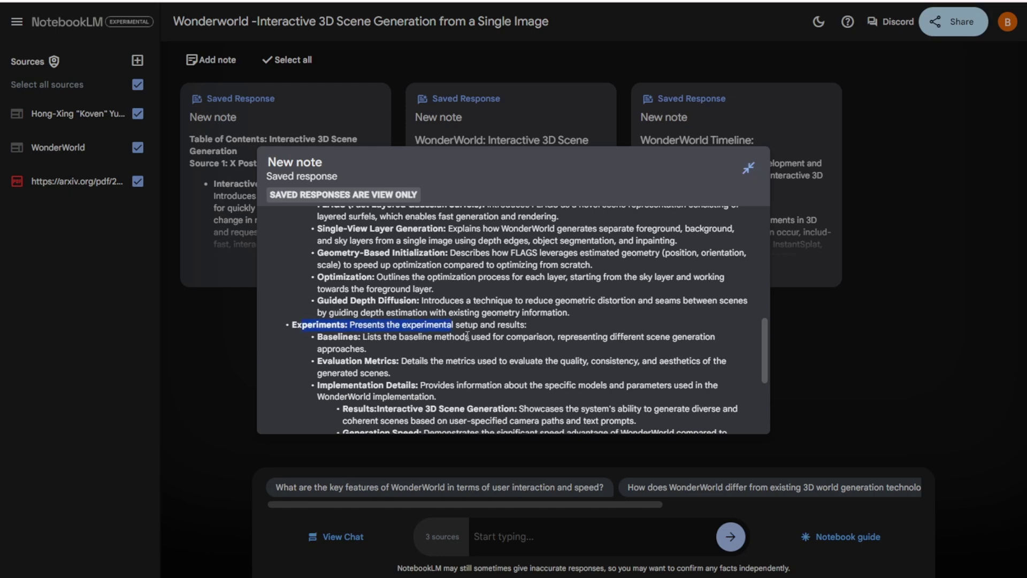
left_click_drag(317, 361, 524, 352)
scroll(524, 352, "down", 1)
scroll(524, 352, "down", 3)
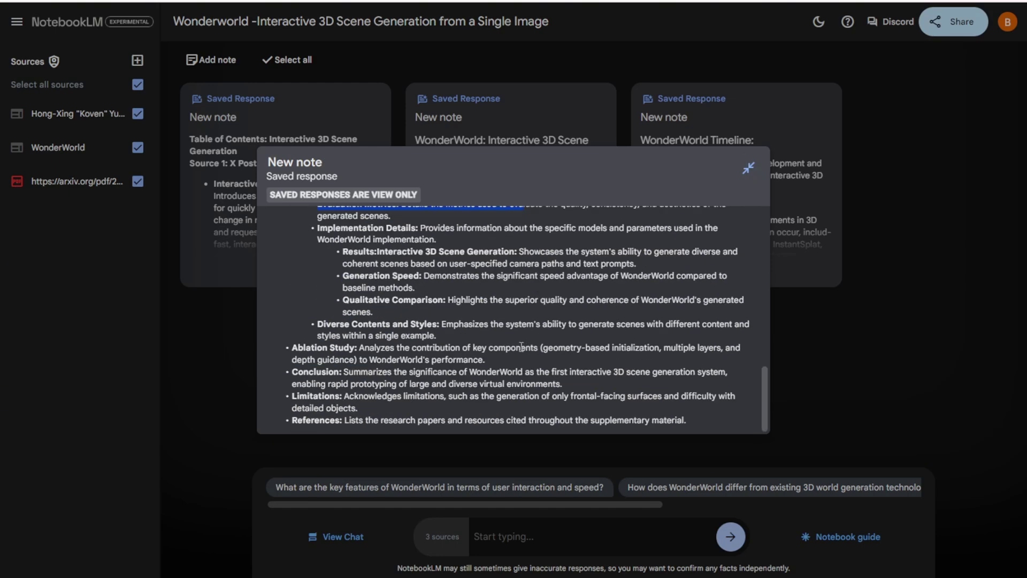
left_click(747, 168)
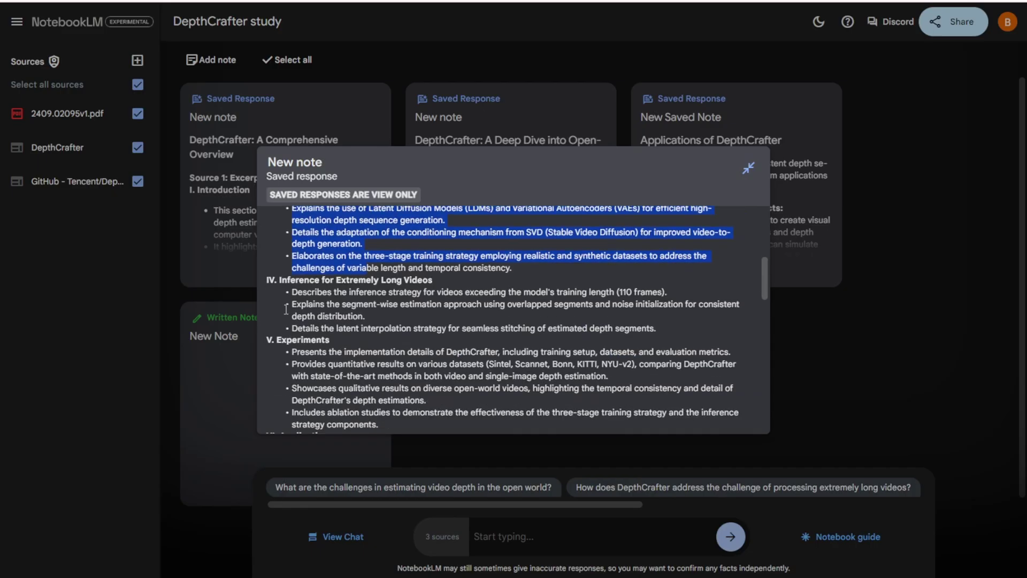
left_click_drag(278, 280, 448, 281)
left_click_drag(372, 341, 268, 342)
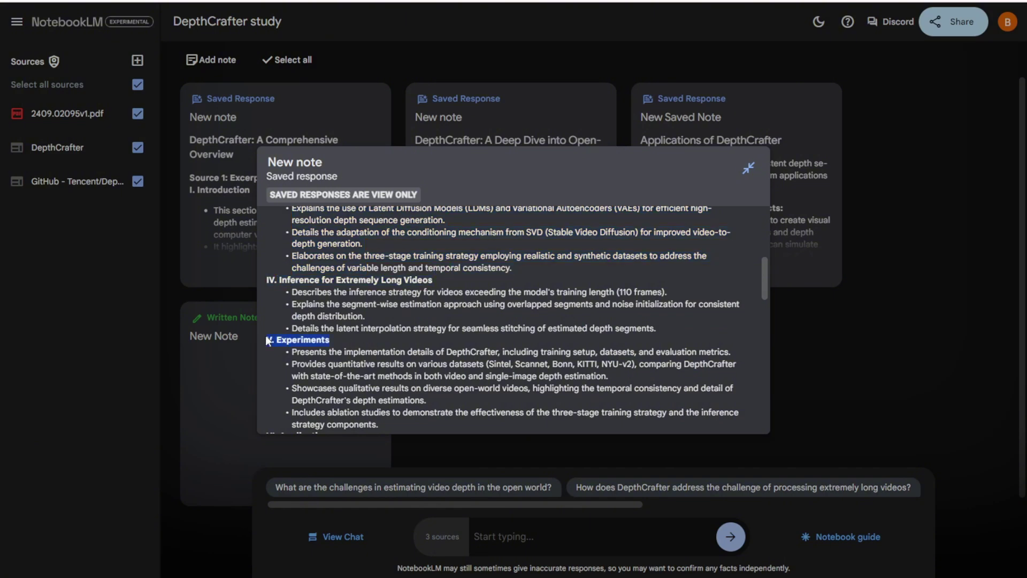
scroll(294, 342, "down", 4)
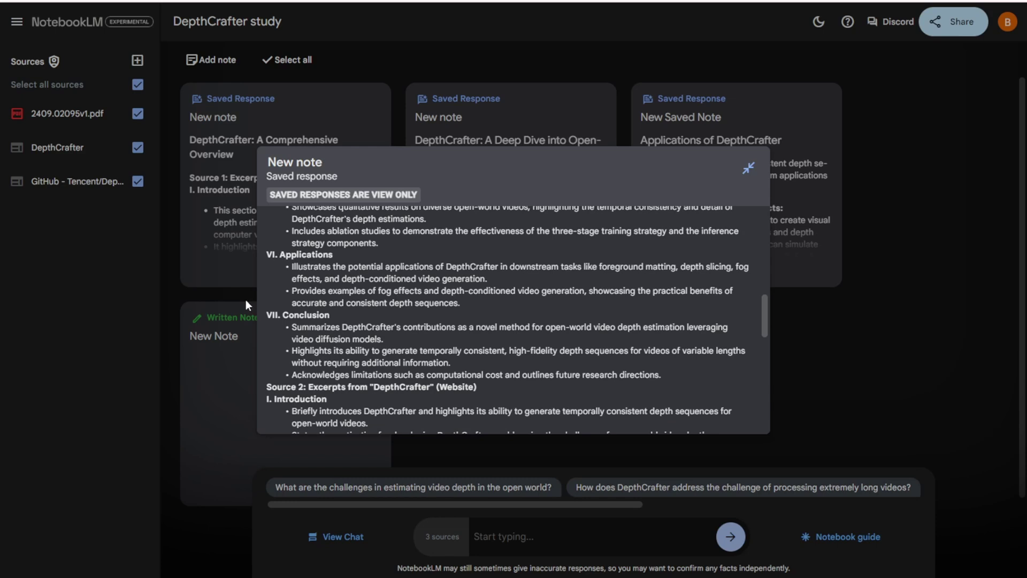
scroll(292, 374, "down", 3)
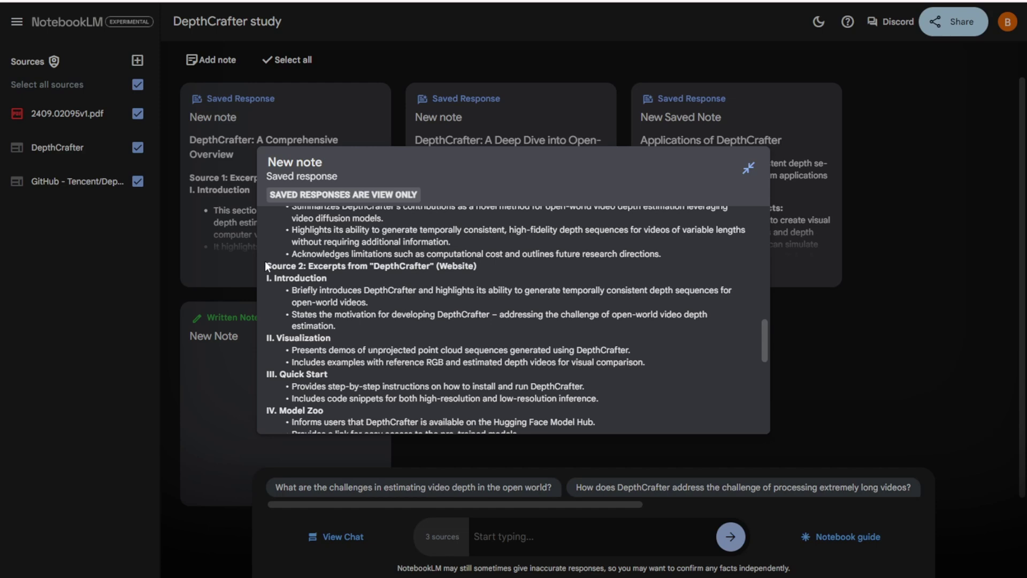
scroll(265, 266, "down", 5)
left_click_drag(318, 301, 401, 297)
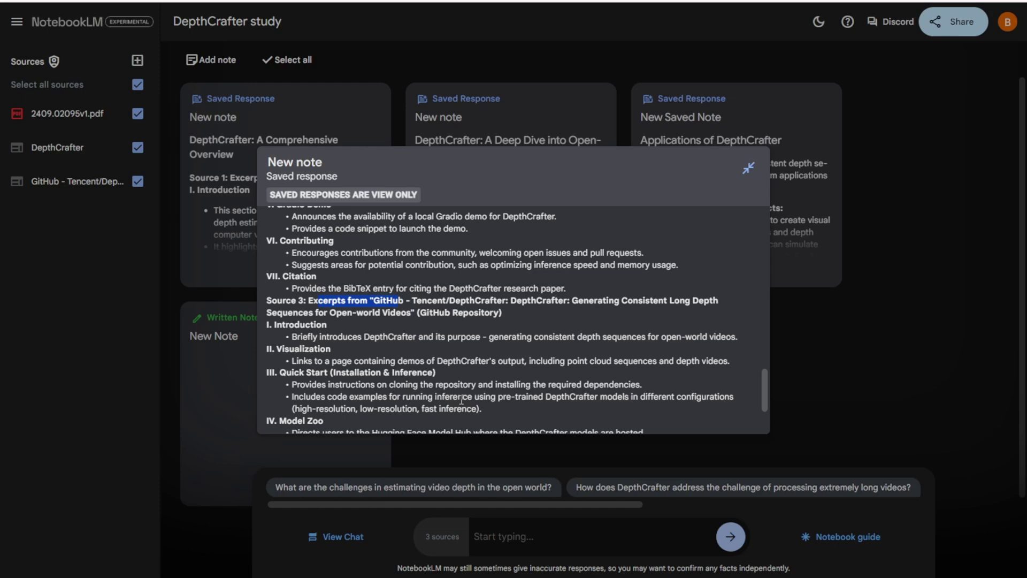
left_click_drag(427, 301, 449, 313)
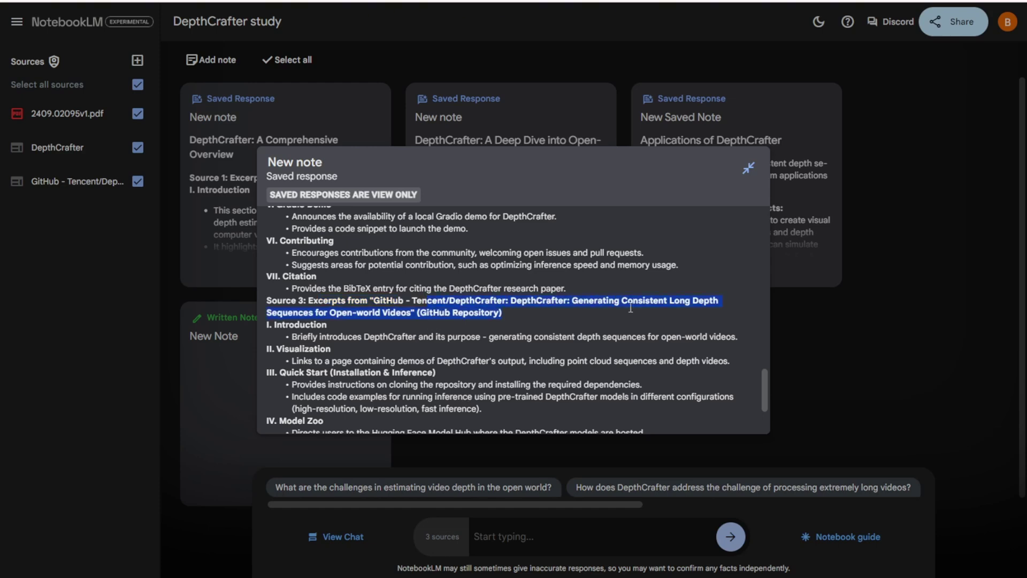
left_click(463, 344)
scroll(294, 343, "down", 1)
scroll(293, 342, "down", 2)
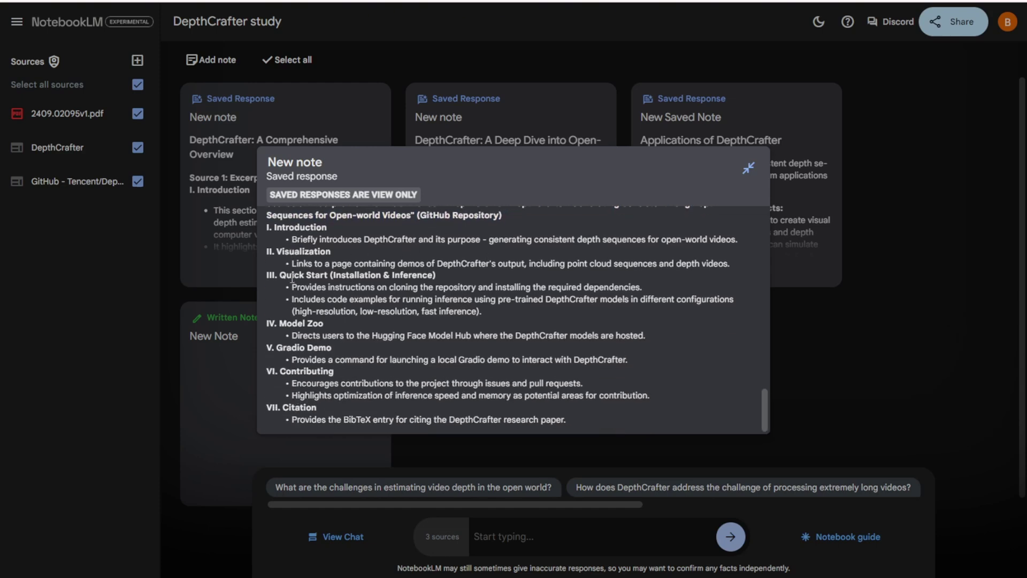
left_click_drag(294, 275, 329, 420)
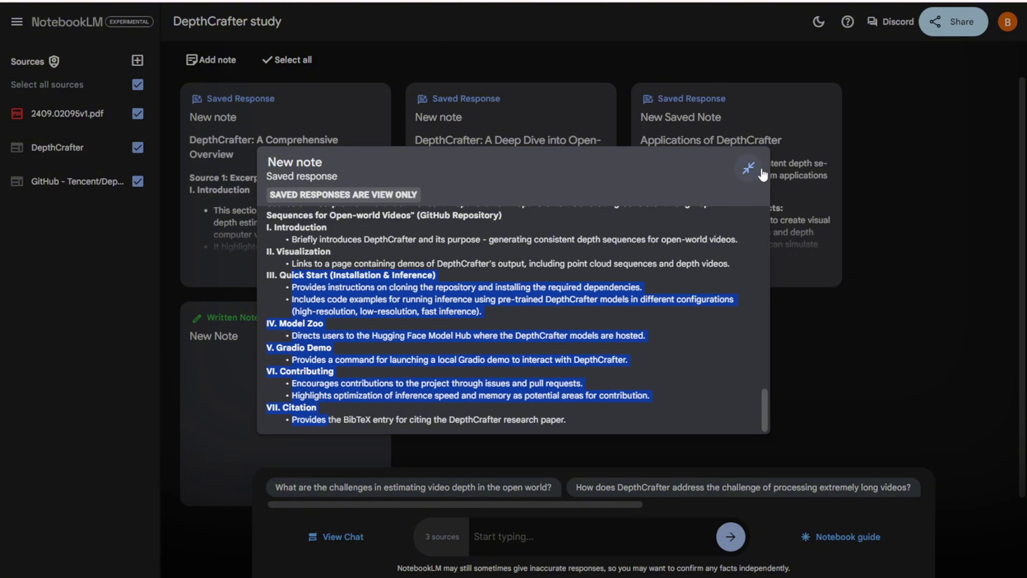
left_click(748, 168)
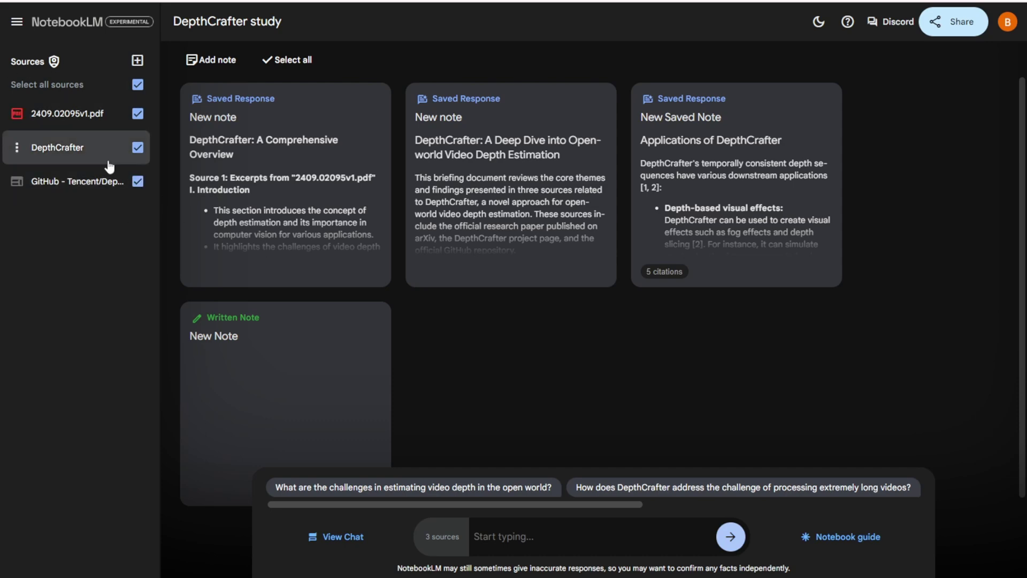
left_click(335, 222)
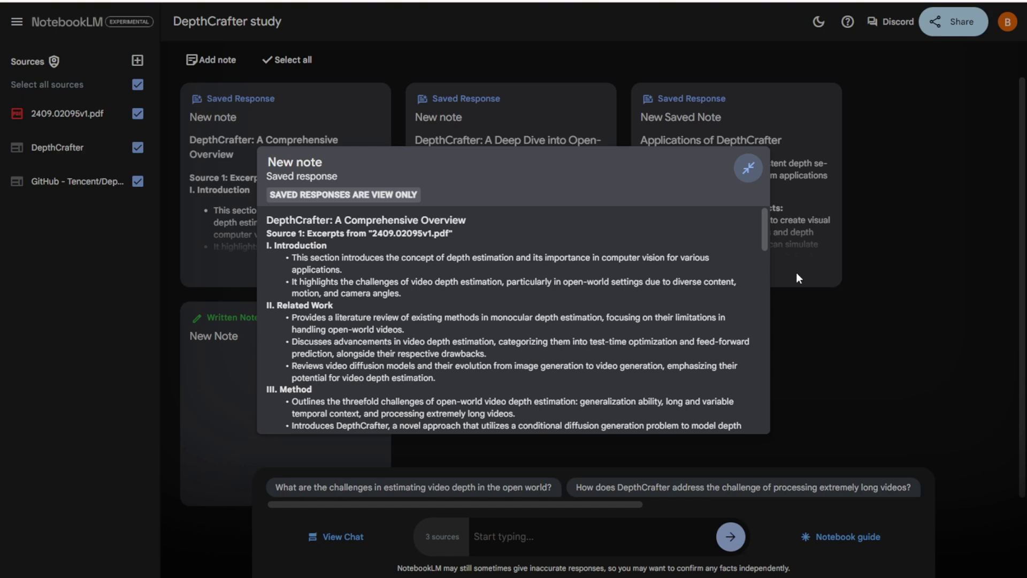
Close and reopen the comprehensive overview note, scroll through its sections, then collapse it.
left_click(750, 167)
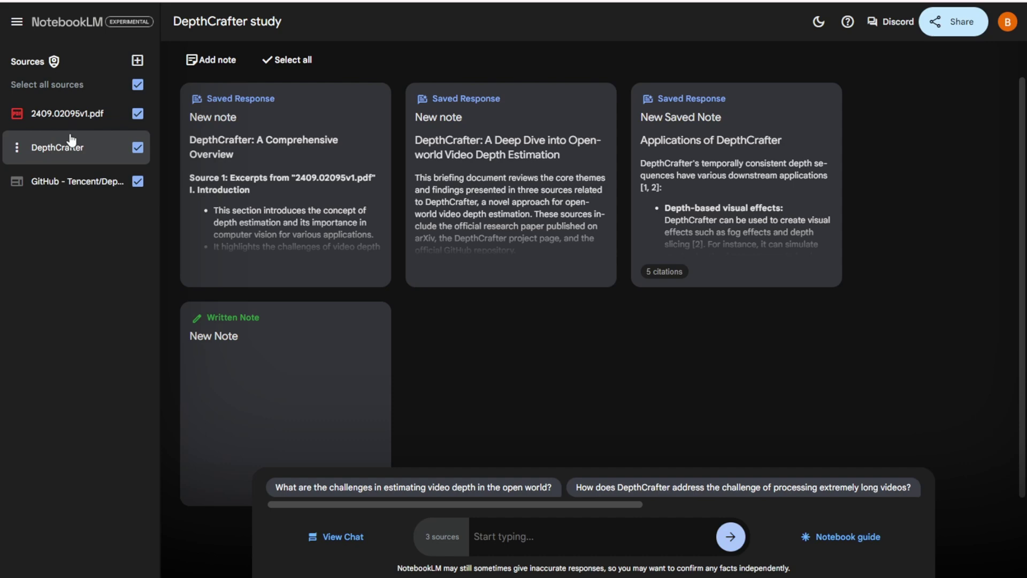
left_click(300, 223)
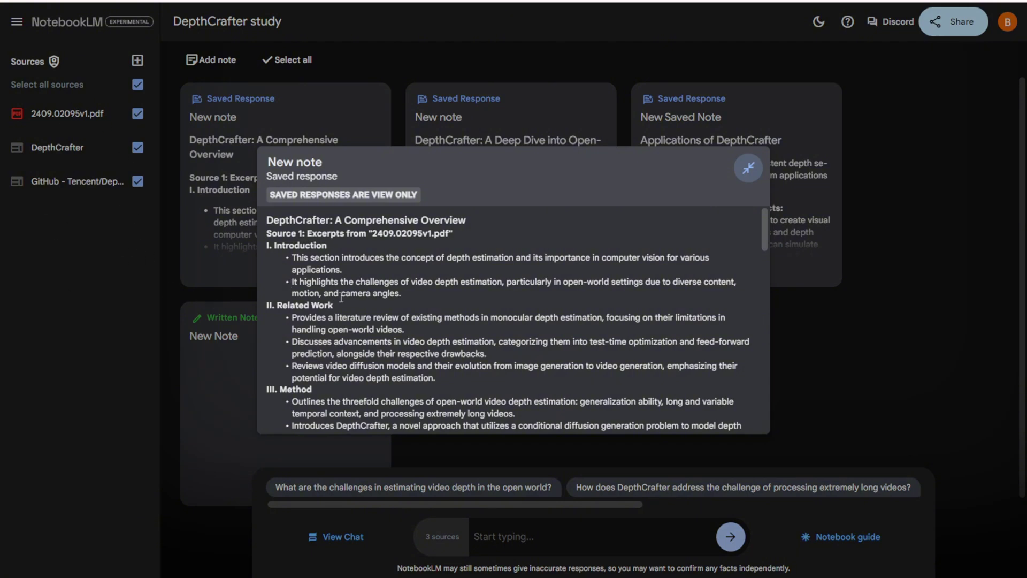
scroll(340, 298, "down", 6)
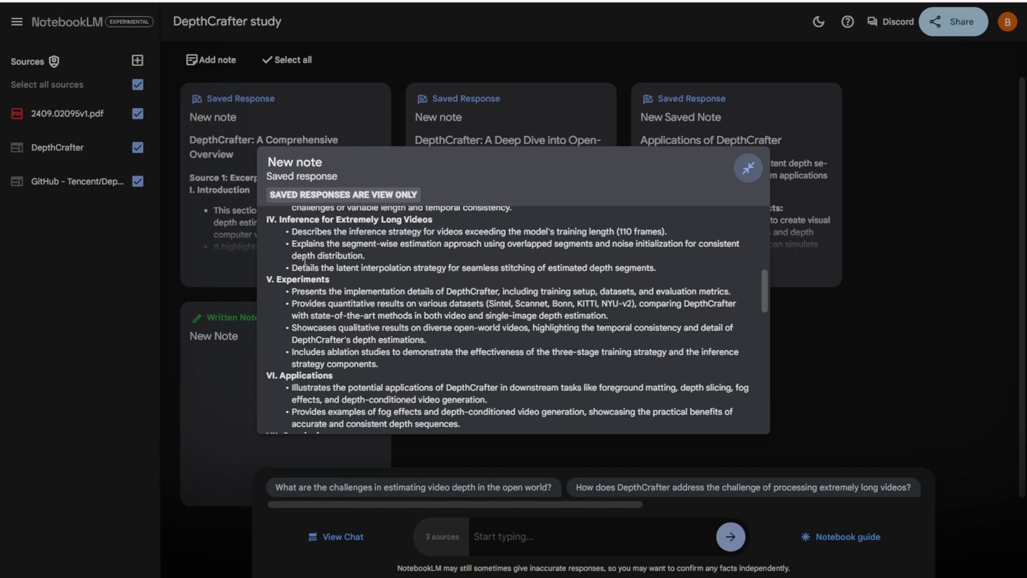
scroll(344, 281, "down", 9)
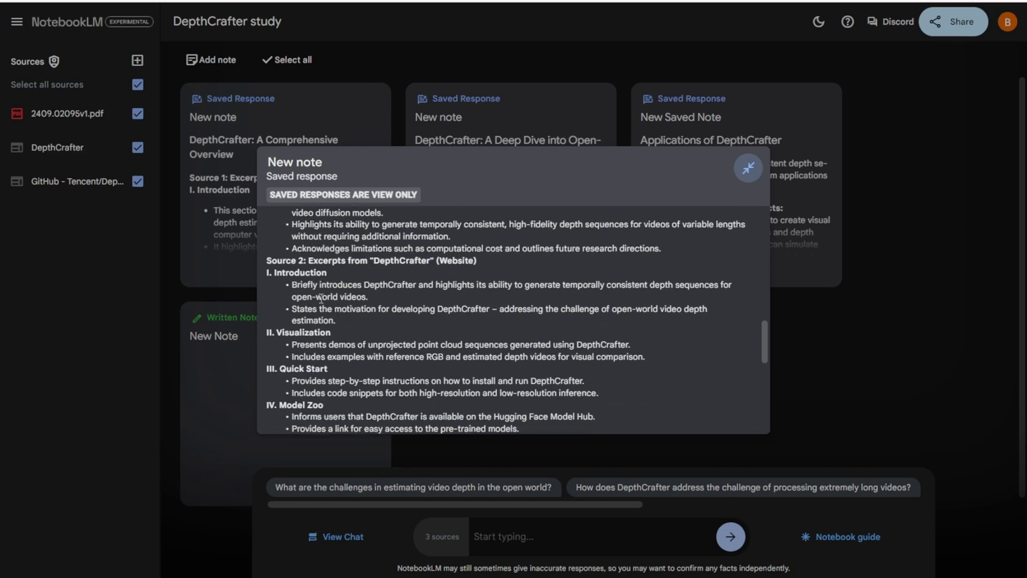
scroll(332, 393, "down", 4)
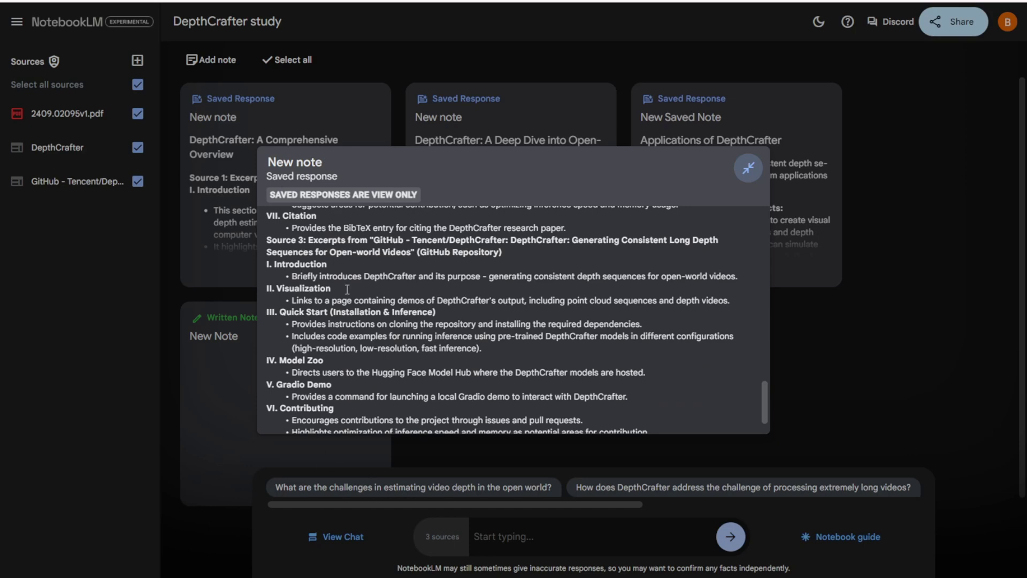
left_click(88, 217)
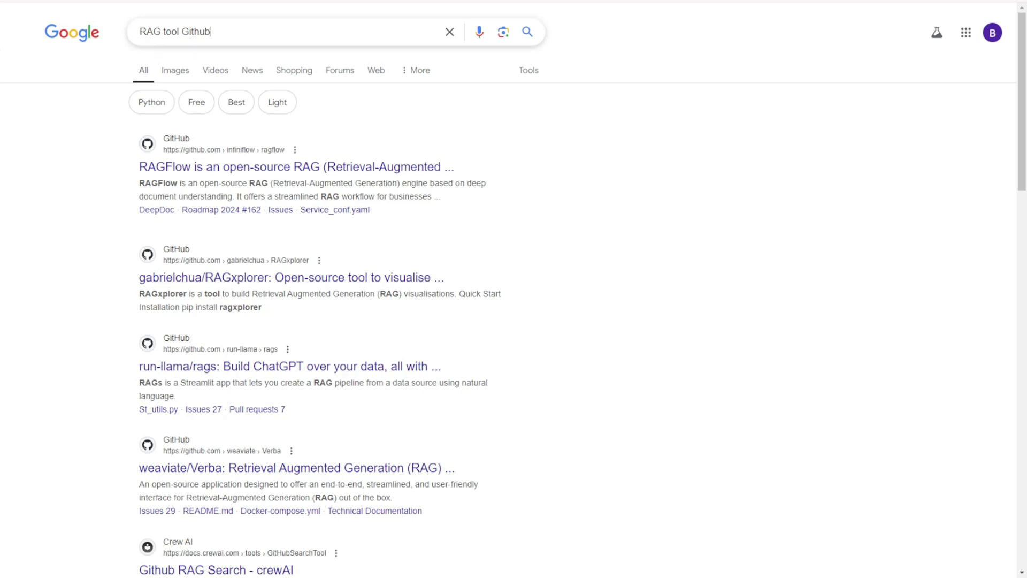
left_click_drag(211, 31, 145, 32)
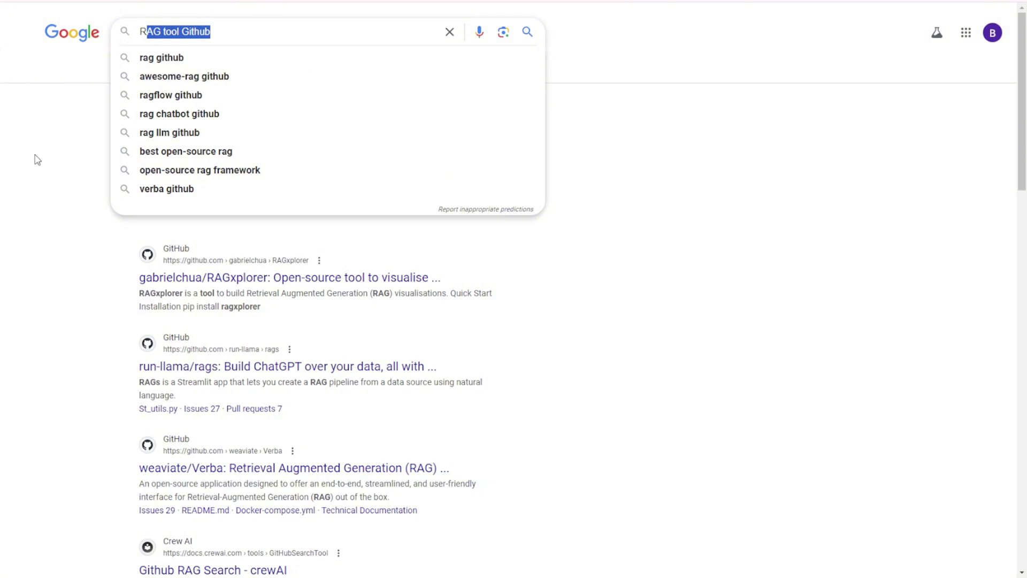
left_click(37, 159)
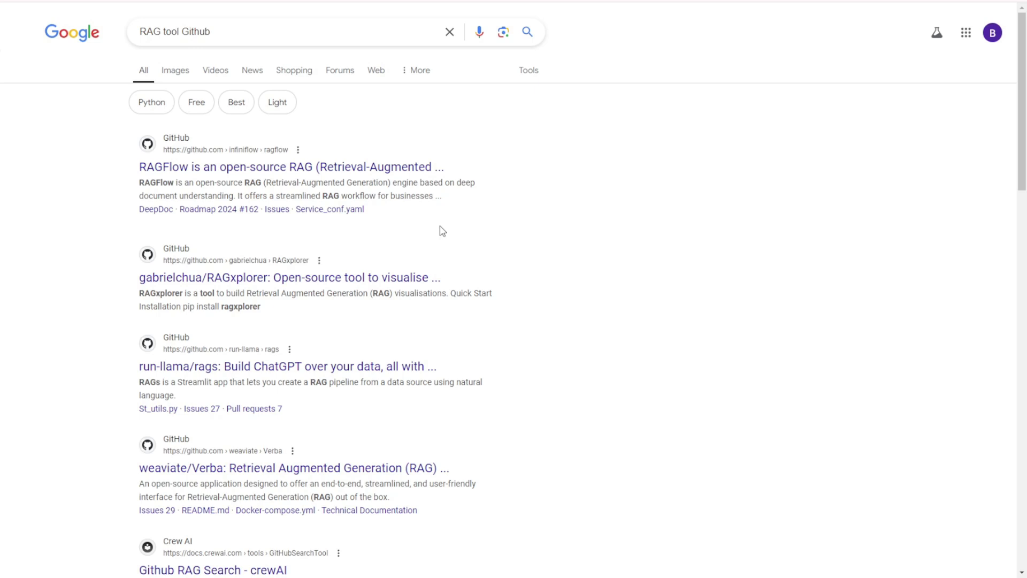
scroll(298, 251, "down", 2)
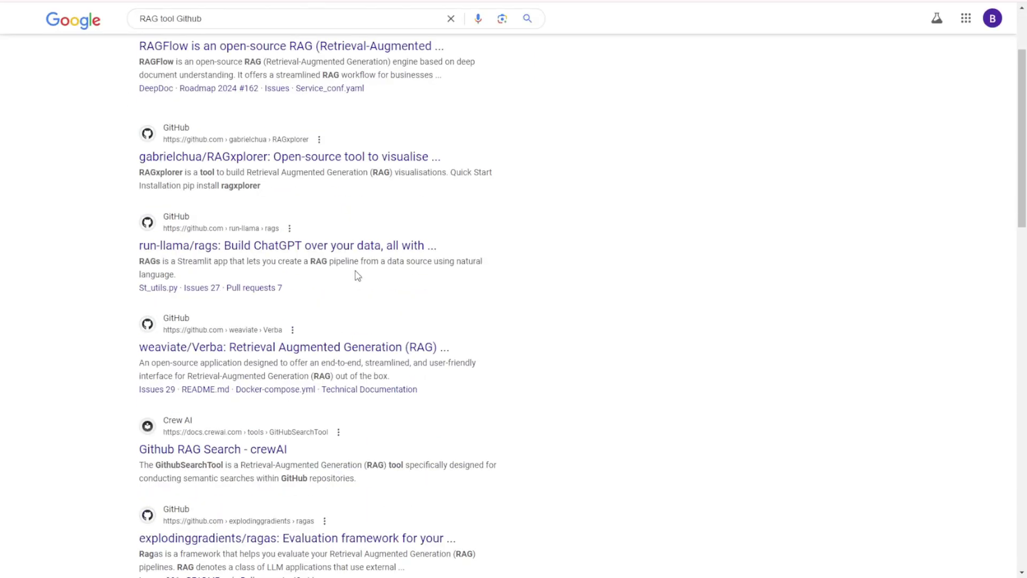
scroll(450, 392, "down", 2)
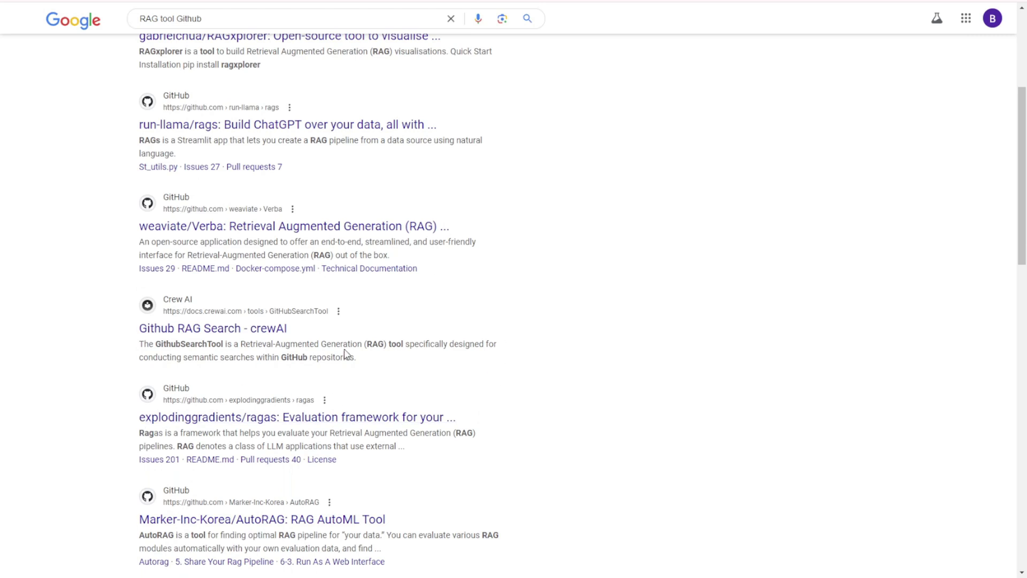
scroll(236, 406, "down", 3)
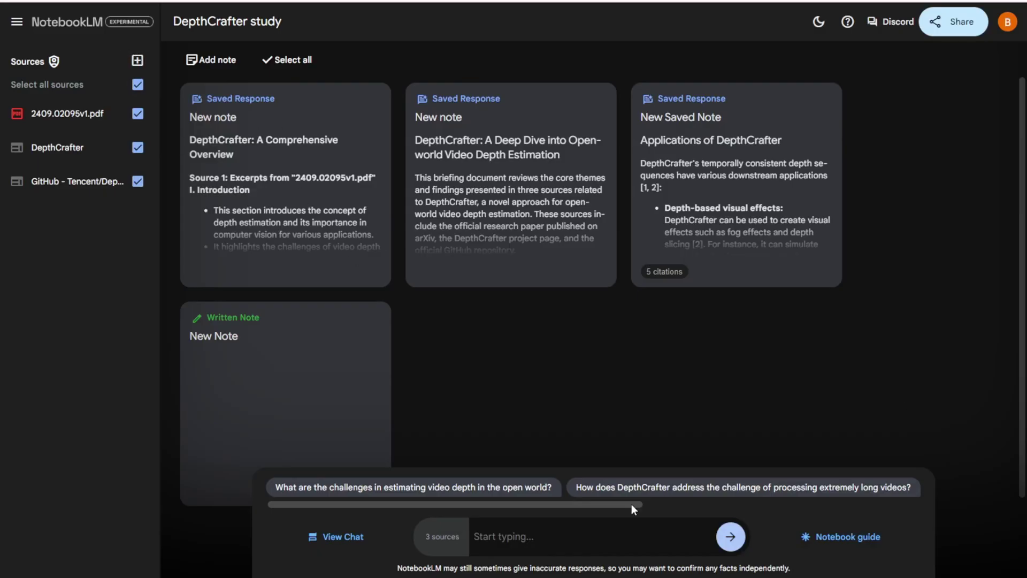
Open the DepthCrafter Notebook guide and highlight its Audio Overview heading.
left_click(873, 538)
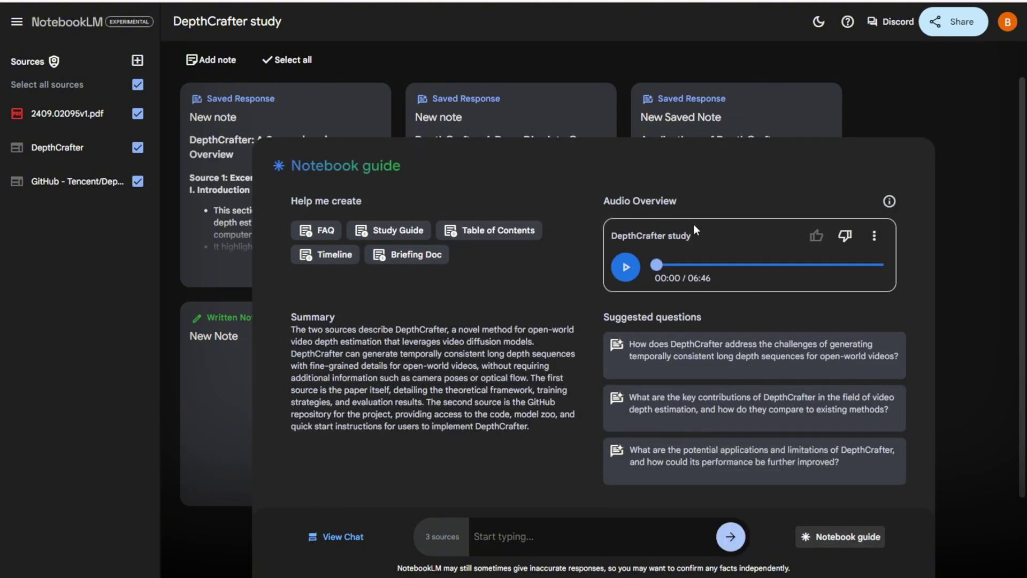
left_click_drag(609, 202, 680, 204)
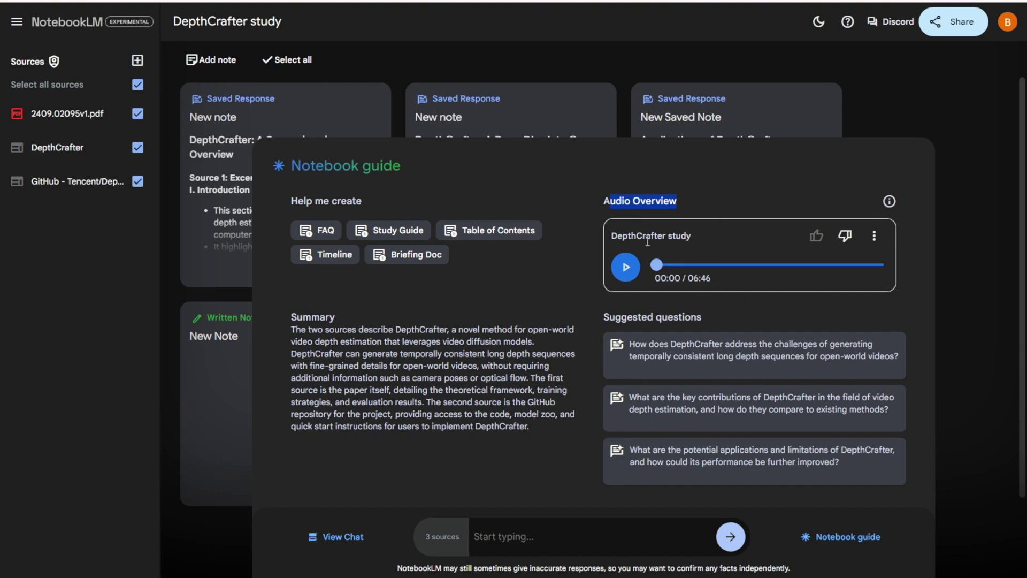
Clear the heading highlight and seek the audio overview to 00:34 of 06:46.
left_click(677, 235)
left_click(675, 265)
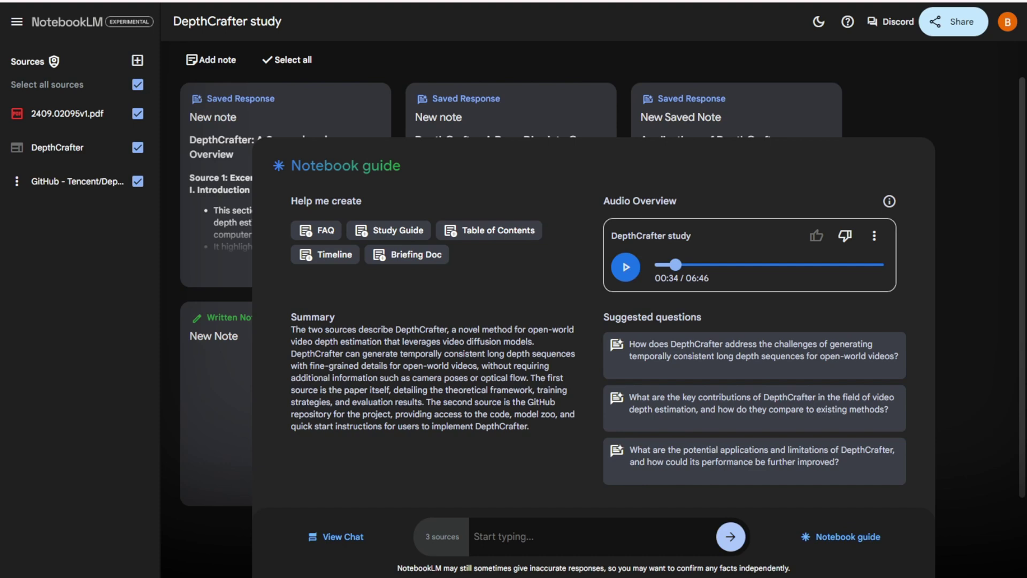